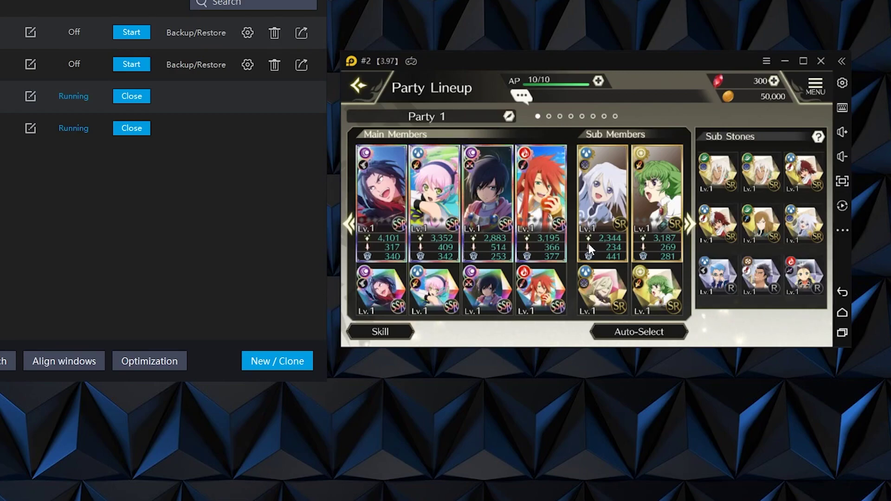
Step: Start Tales of Crestoria, accept all analytics and ad targeting consents, and enter LDPlayerTut as the player name
{"action": "left_click_drag", "start_coordinate": [631, 63], "coordinate": [0, 260]}
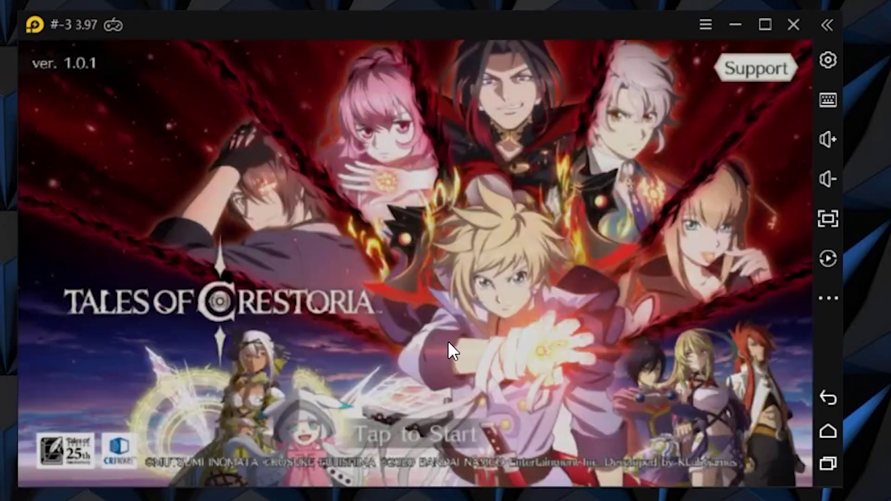
{"action": "left_click", "coordinate": [447, 341]}
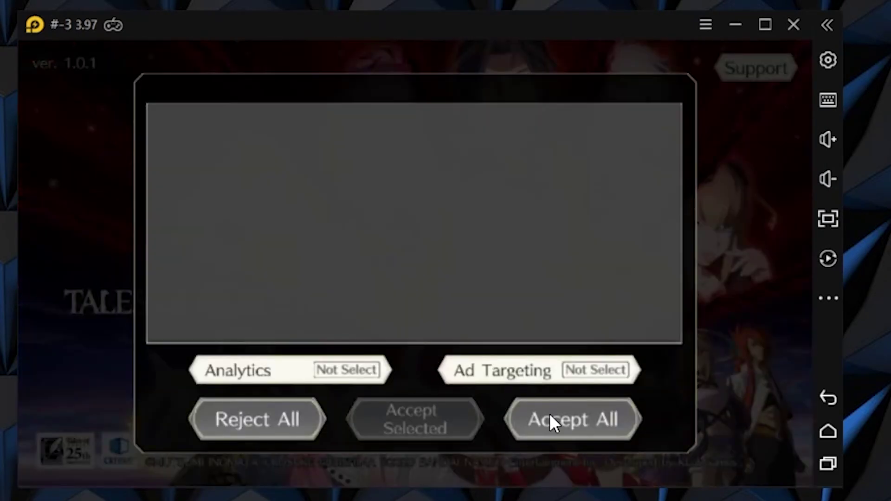
{"action": "left_click", "coordinate": [549, 419]}
{"action": "left_click", "coordinate": [361, 216]}
{"action": "type", "text": "LDPlayerTut"}
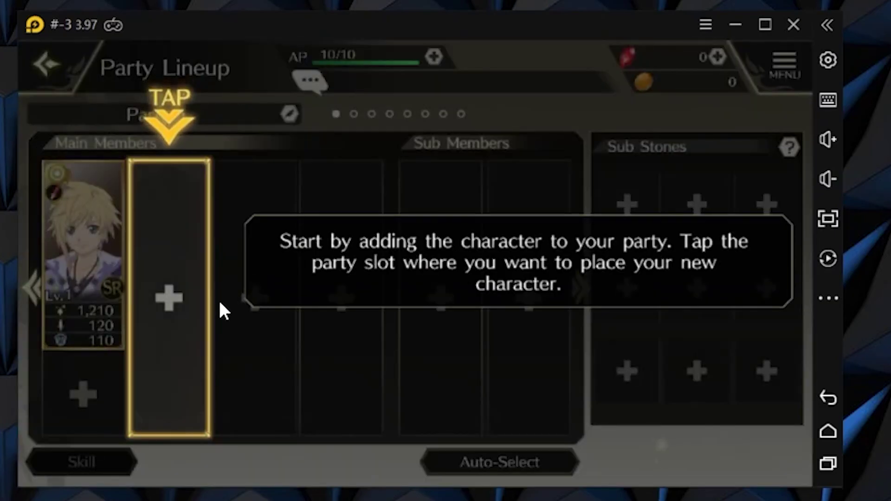
Step: Add the newly obtained character to the second main member slot of the party
{"action": "left_click", "coordinate": [199, 288]}
{"action": "left_click", "coordinate": [193, 273]}
{"action": "left_click", "coordinate": [414, 442]}
Step: Equip Leon's SSR Memoria Stone on the character in the second party slot and confirm the allocation
{"action": "left_click", "coordinate": [176, 394]}
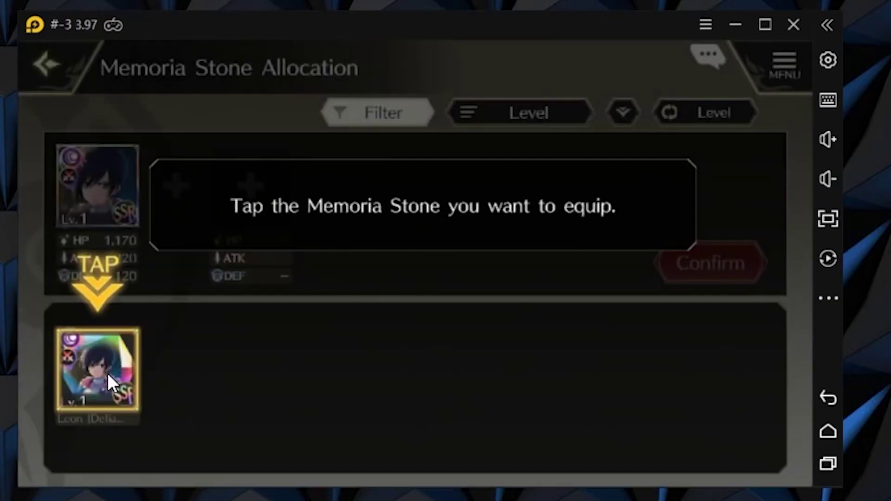
{"action": "left_click", "coordinate": [107, 373]}
{"action": "left_click", "coordinate": [506, 326]}
{"action": "left_click", "coordinate": [709, 261]}
{"action": "left_click", "coordinate": [534, 316]}
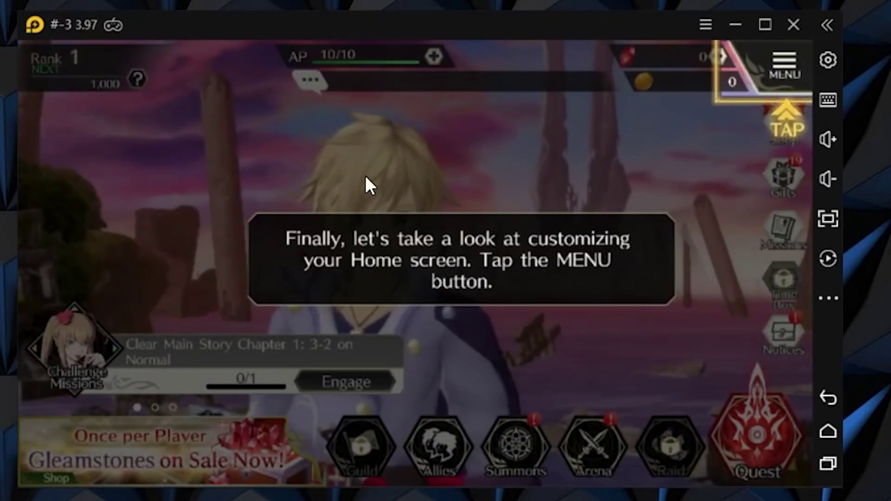
Step: Complete the tutorial on customizing the Home screen by viewing Home Settings
{"action": "left_click", "coordinate": [784, 66]}
{"action": "left_click", "coordinate": [389, 359]}
{"action": "left_click", "coordinate": [378, 321]}
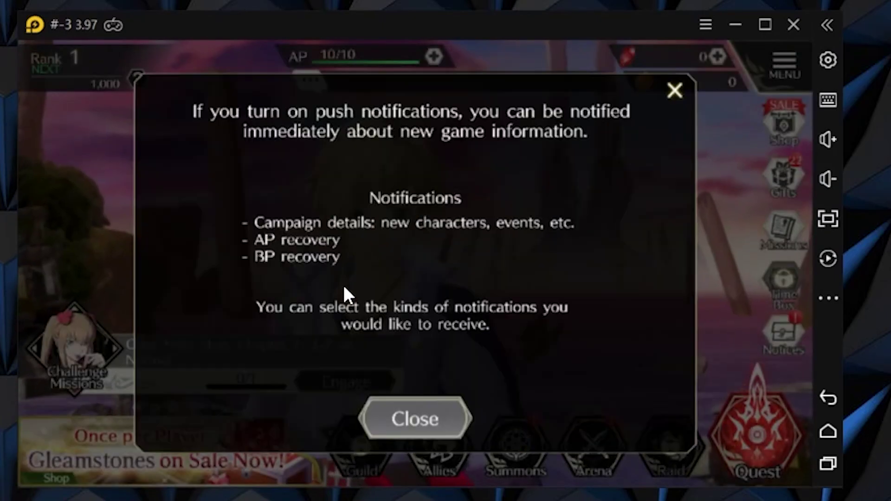
{"action": "left_click", "coordinate": [376, 404]}
{"action": "left_click", "coordinate": [378, 398]}
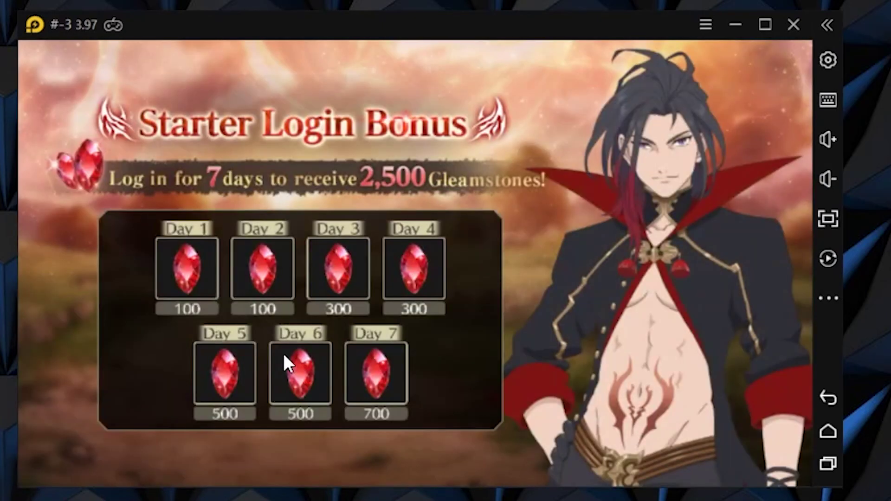
Step: Dismiss the Starter Login Bonus and continue through the following screens
{"action": "left_click", "coordinate": [591, 298]}
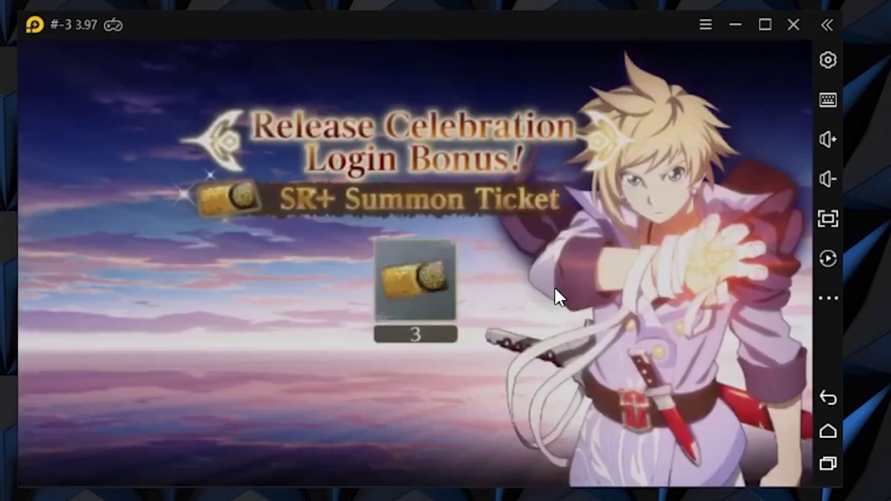
{"action": "left_click", "coordinate": [553, 293]}
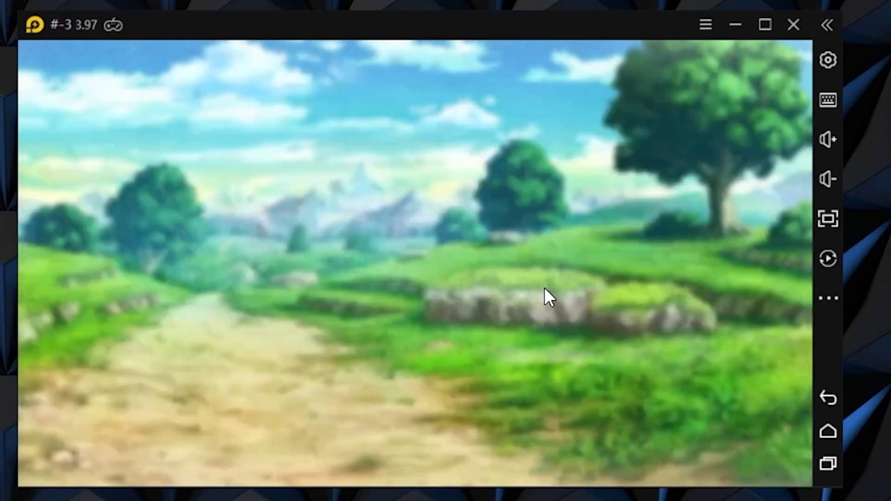
{"action": "left_click", "coordinate": [565, 279]}
{"action": "left_click", "coordinate": [432, 440]}
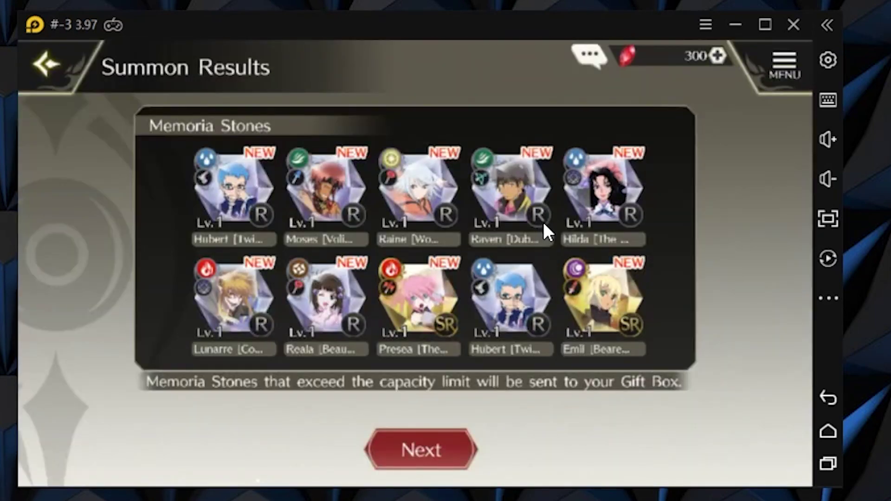
Step: Leave the ten-stone summon results and perform SR+ Ticket Summons x3 using three SR+ Summon Tickets
{"action": "left_click", "coordinate": [422, 451]}
{"action": "left_click", "coordinate": [167, 373]}
{"action": "left_click", "coordinate": [162, 384]}
{"action": "left_click", "coordinate": [649, 439]}
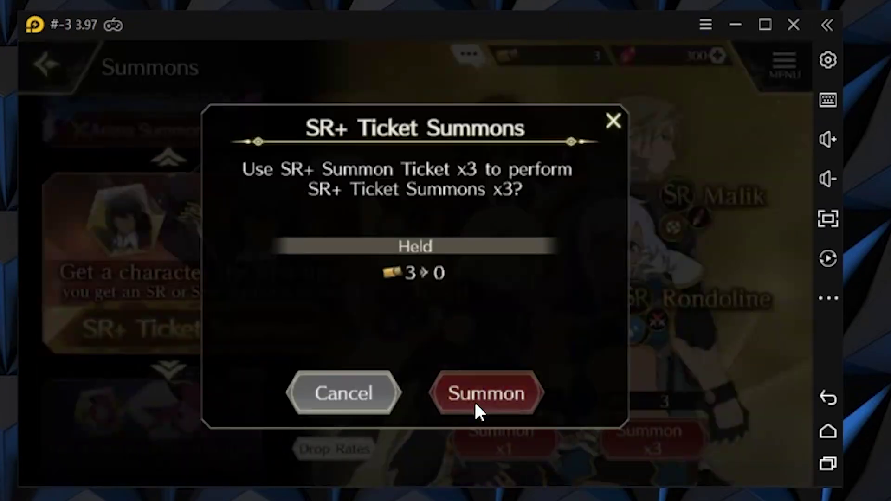
{"action": "left_click", "coordinate": [475, 402]}
{"action": "left_click", "coordinate": [404, 450]}
{"action": "left_click", "coordinate": [404, 452]}
Step: Choose another summon banner, perform its multi-summon with the animation skipped, and close the results
{"action": "left_click", "coordinate": [163, 380]}
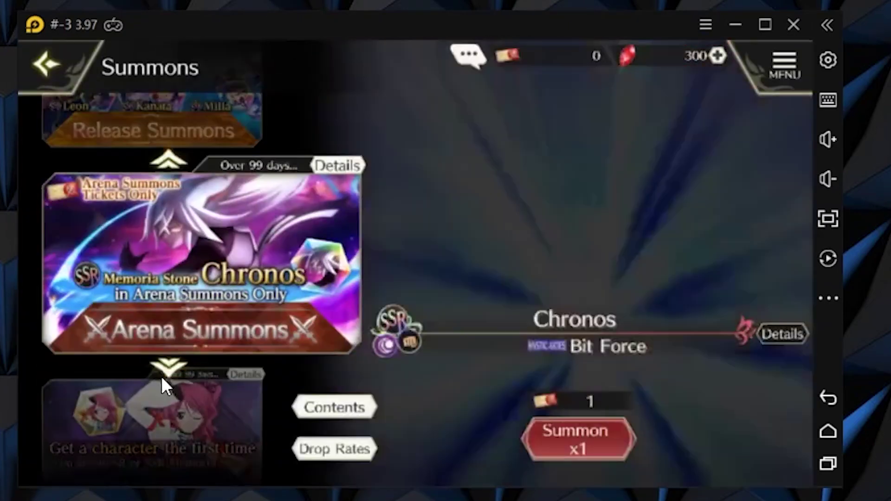
{"action": "left_click", "coordinate": [164, 380]}
{"action": "left_click", "coordinate": [163, 380]}
{"action": "left_click", "coordinate": [168, 159]}
{"action": "left_click", "coordinate": [638, 448]}
{"action": "left_click", "coordinate": [462, 397]}
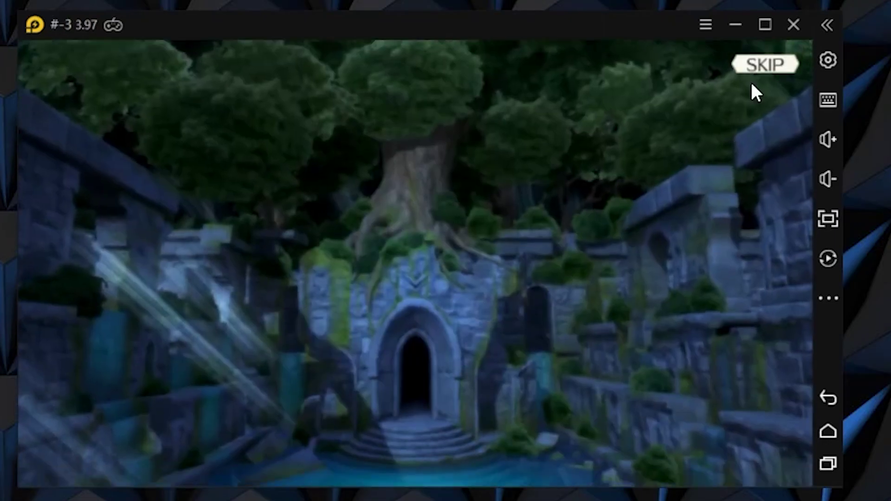
{"action": "left_click", "coordinate": [762, 66]}
{"action": "left_click", "coordinate": [420, 450]}
{"action": "left_click", "coordinate": [409, 450]}
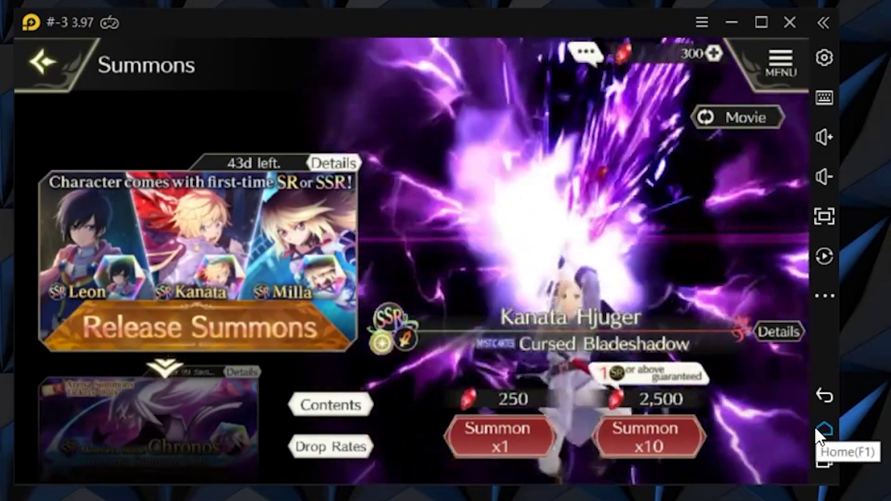
Step: Return to the emulator's home screen, enable root permission in its Basic settings, and save with a restart
{"action": "left_click", "coordinate": [814, 429]}
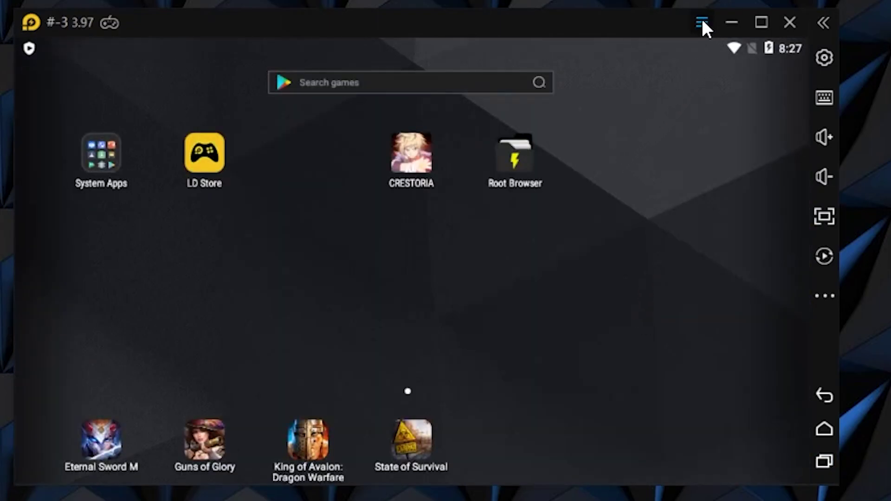
{"action": "left_click", "coordinate": [702, 22]}
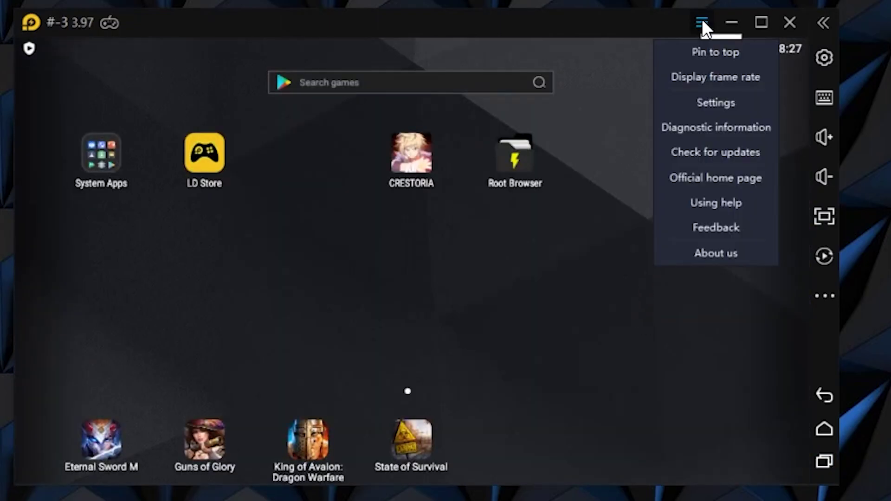
{"action": "left_click", "coordinate": [706, 103]}
{"action": "left_click", "coordinate": [204, 115]}
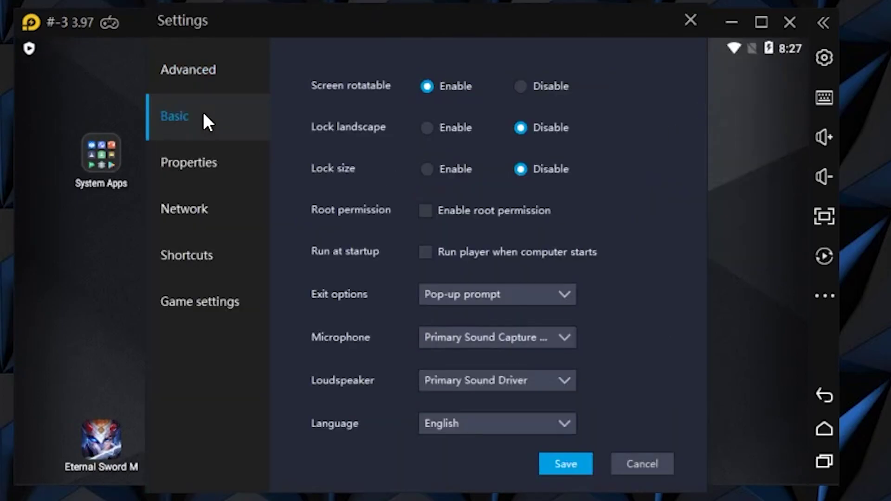
{"action": "left_click", "coordinate": [557, 462]}
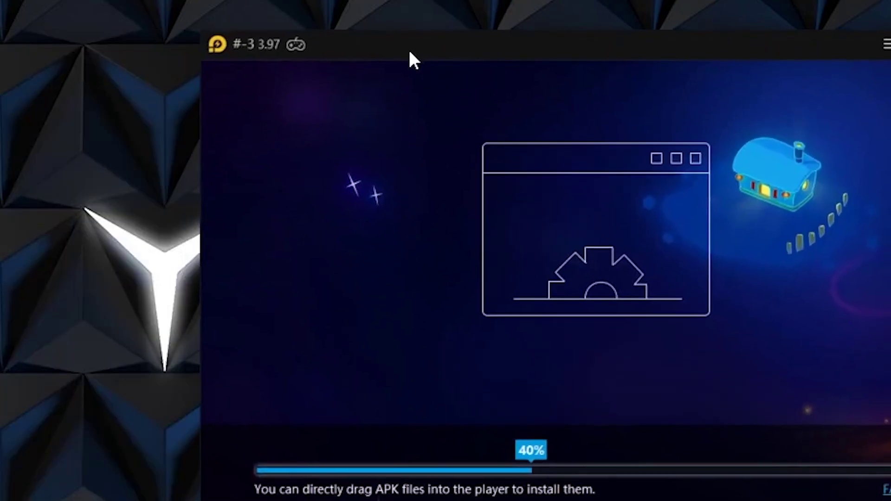
{"action": "left_click_drag", "start_coordinate": [408, 48], "coordinate": [399, 2]}
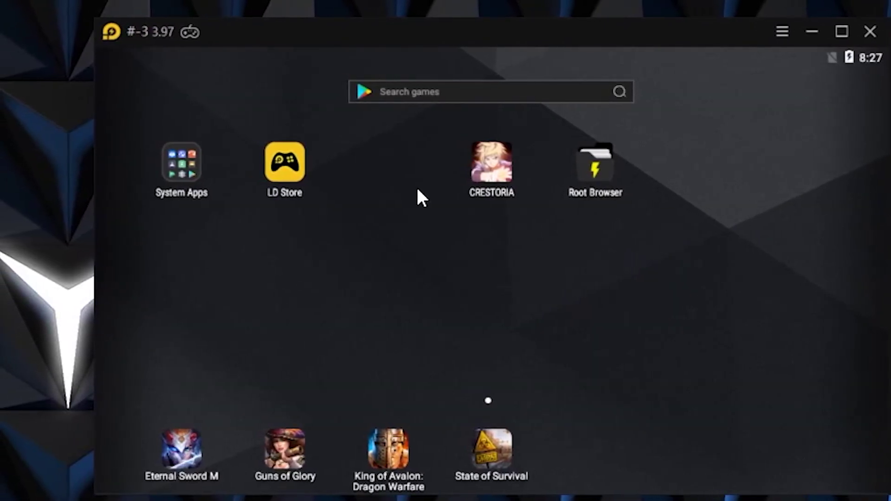
Step: Launch Root Browser, dismiss the Root Browser Classic offer, and open the data folder in the root directory
{"action": "left_click", "coordinate": [595, 165]}
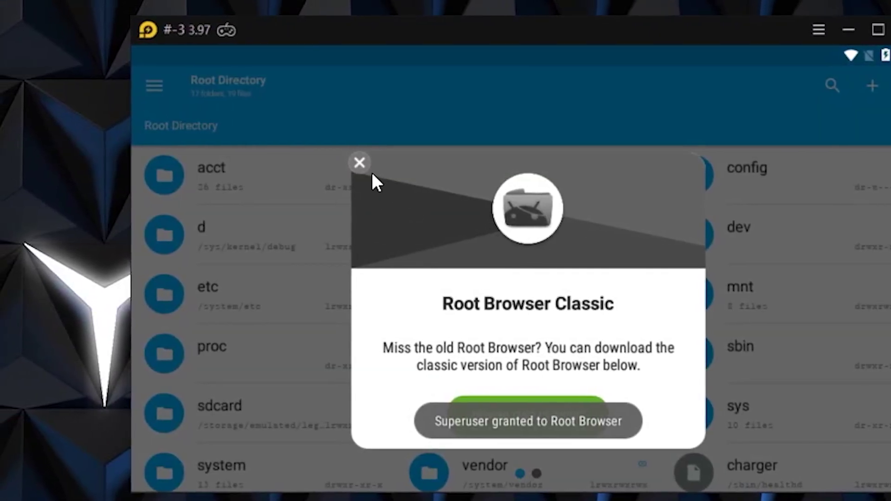
{"action": "left_click", "coordinate": [363, 163]}
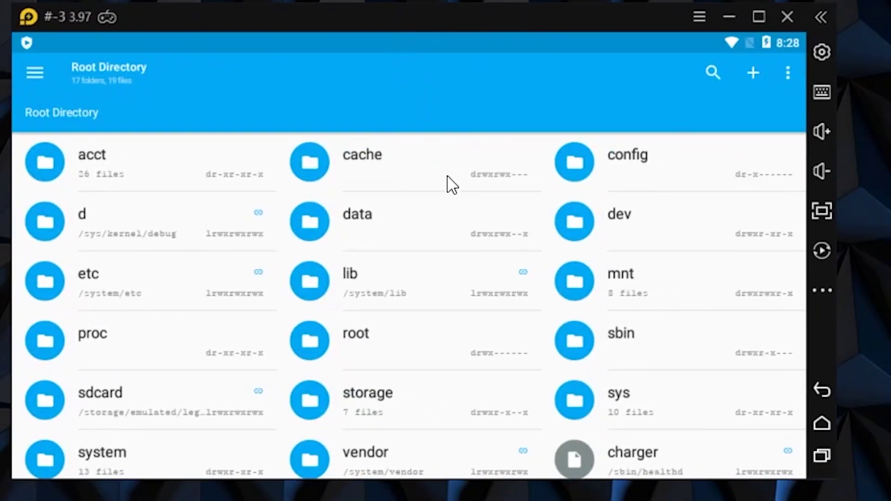
{"action": "left_click", "coordinate": [322, 219]}
{"action": "left_click", "coordinate": [323, 219]}
{"action": "left_click", "coordinate": [323, 219]}
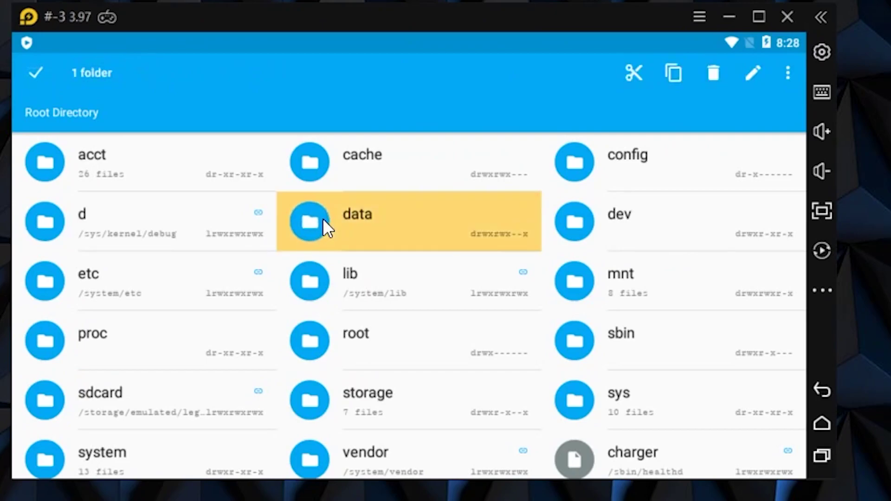
{"action": "double_click", "coordinate": [377, 219]}
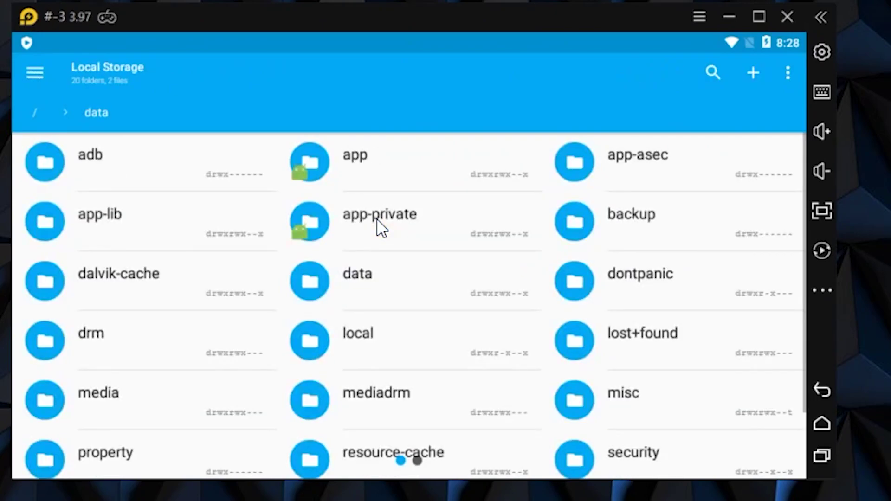
Step: Open the com.bandainamcoent.crestoria_ww folder inside data/data
{"action": "double_click", "coordinate": [368, 293]}
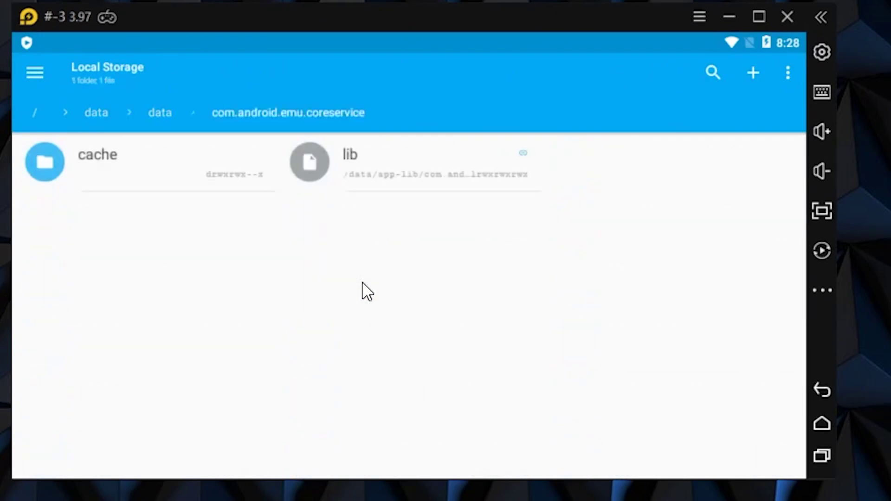
{"action": "left_click", "coordinate": [171, 115]}
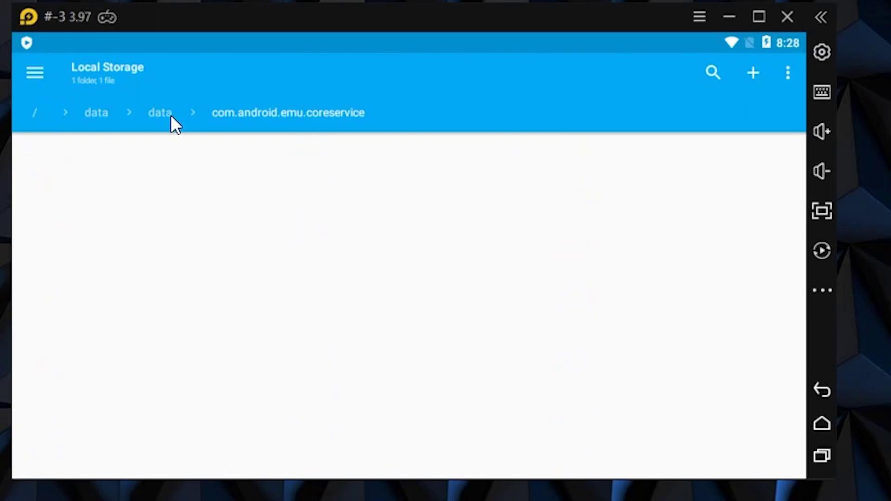
{"action": "scroll", "coordinate": [483, 250], "scroll_direction": "down", "scroll_amount": 3}
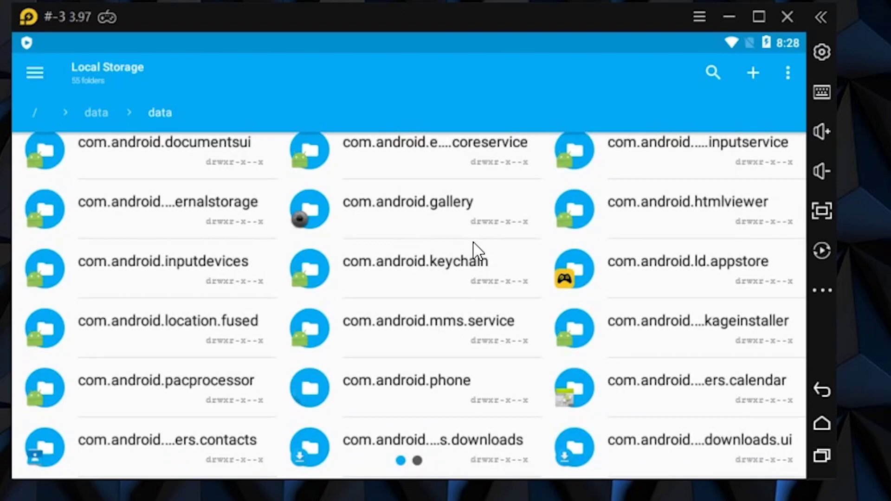
{"action": "scroll", "coordinate": [474, 242], "scroll_direction": "down", "scroll_amount": 2}
{"action": "scroll", "coordinate": [474, 243], "scroll_direction": "down", "scroll_amount": 3}
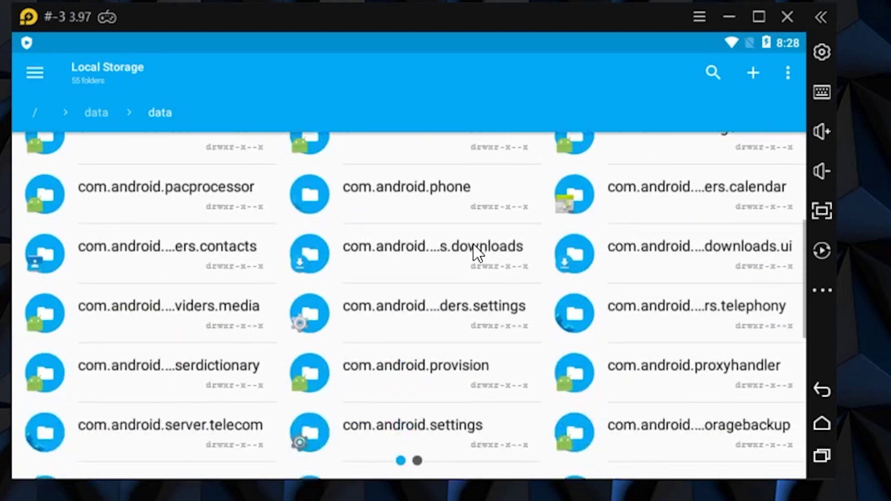
{"action": "scroll", "coordinate": [473, 244], "scroll_direction": "down", "scroll_amount": 3}
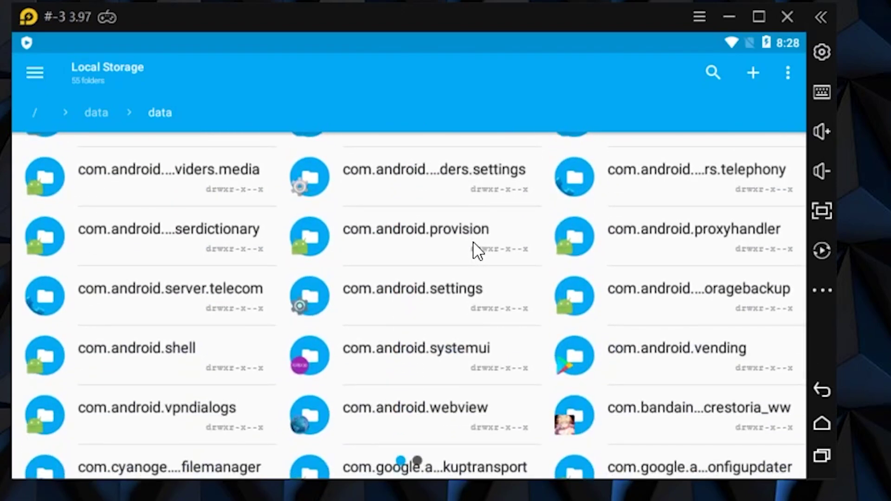
{"action": "scroll", "coordinate": [473, 246], "scroll_direction": "down", "scroll_amount": 1}
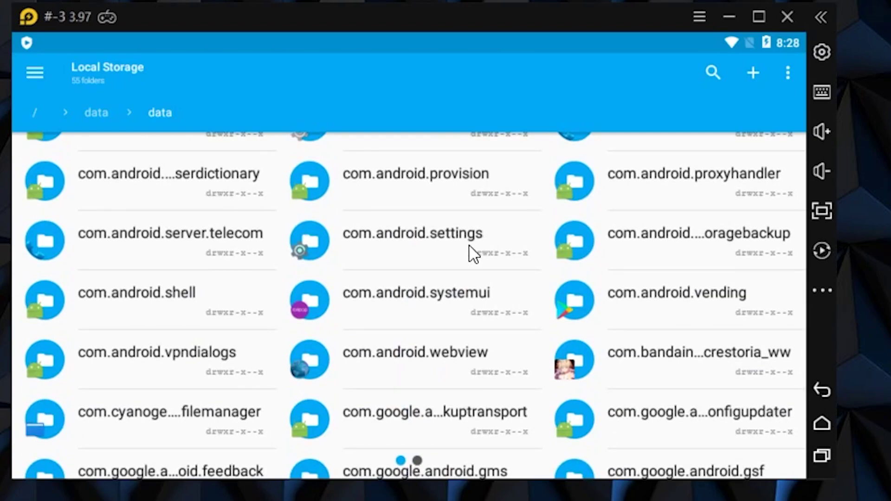
{"action": "left_click", "coordinate": [662, 364]}
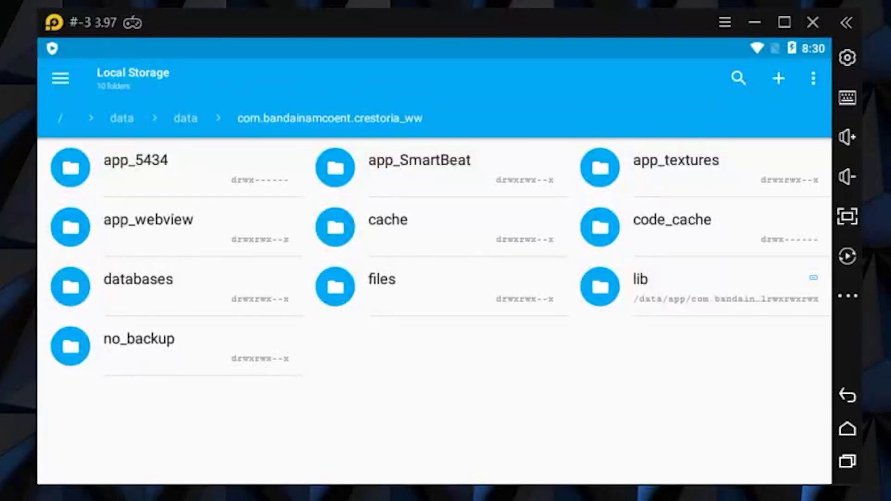
Step: Delete user.bin from the game's files/0 folder and return to the emulator's home screen
{"action": "left_click", "coordinate": [375, 294]}
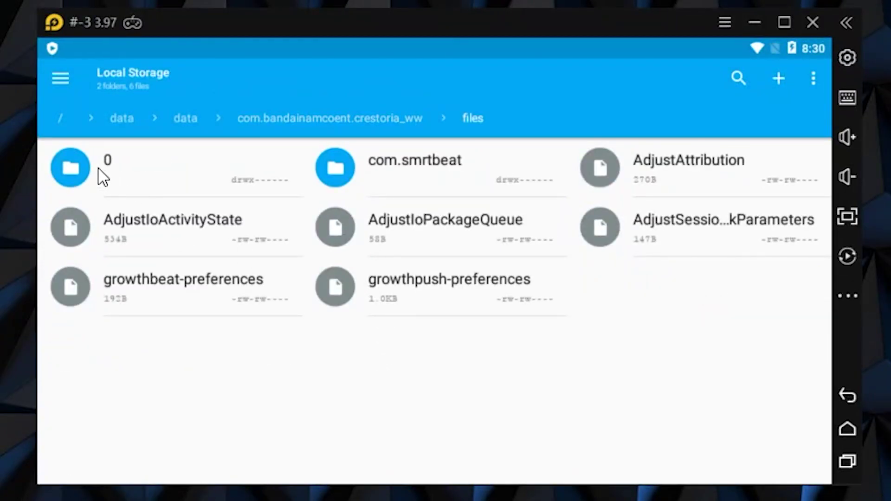
{"action": "left_click", "coordinate": [112, 171]}
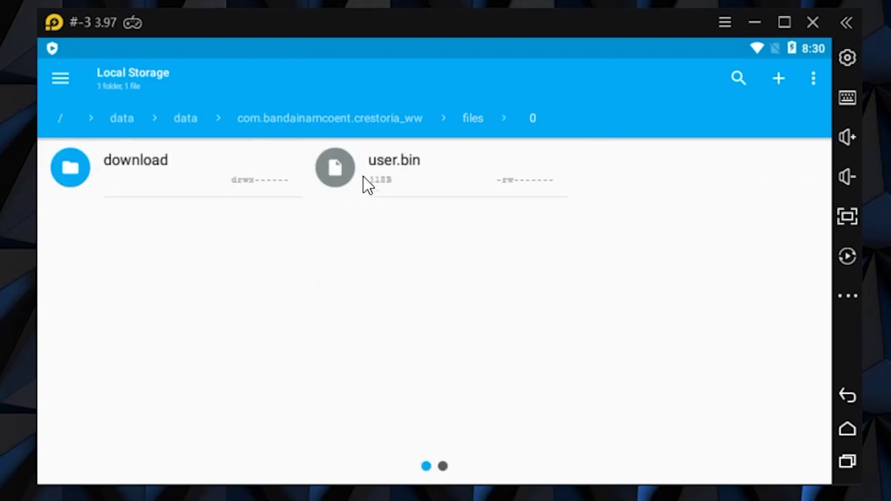
{"action": "left_click", "coordinate": [353, 170]}
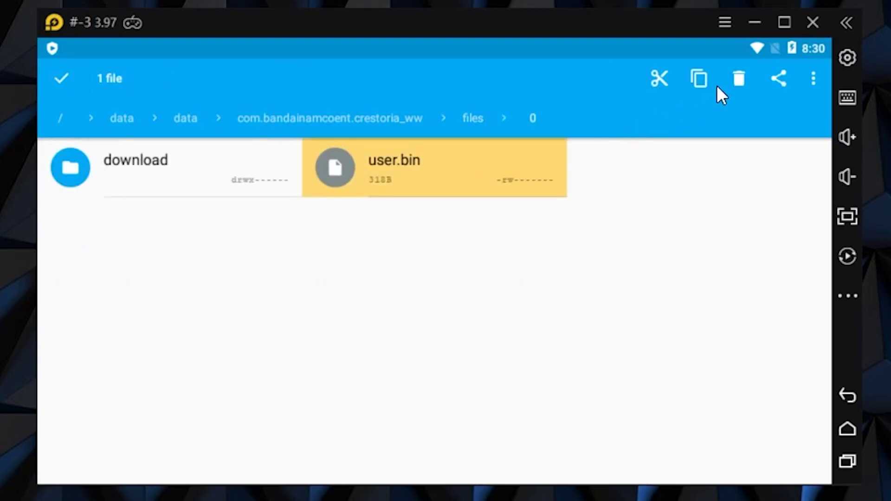
{"action": "left_click", "coordinate": [739, 79]}
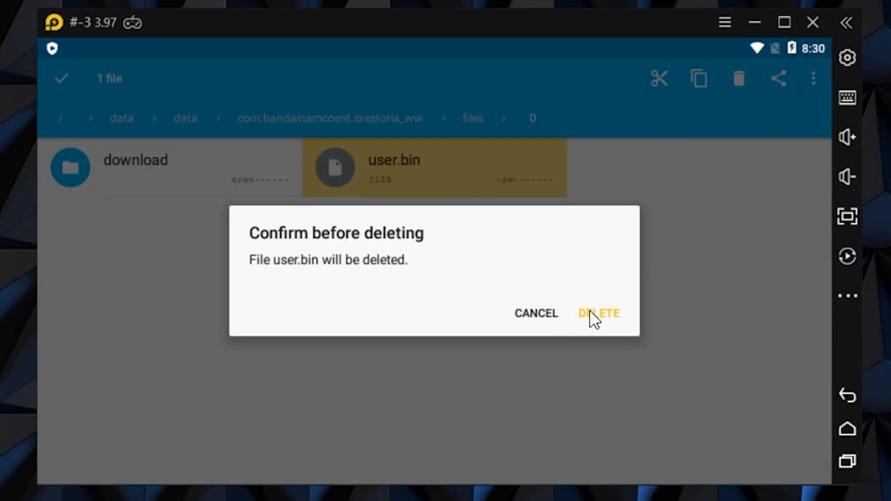
{"action": "left_click", "coordinate": [594, 319]}
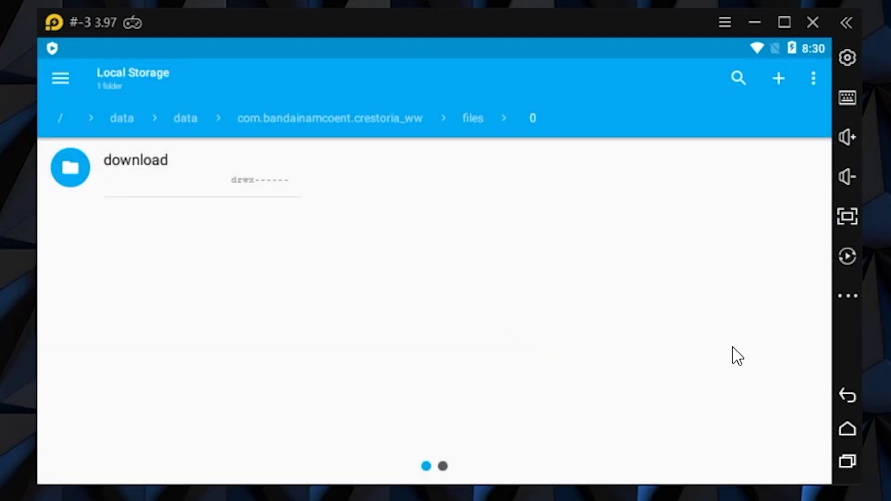
{"action": "left_click", "coordinate": [851, 427]}
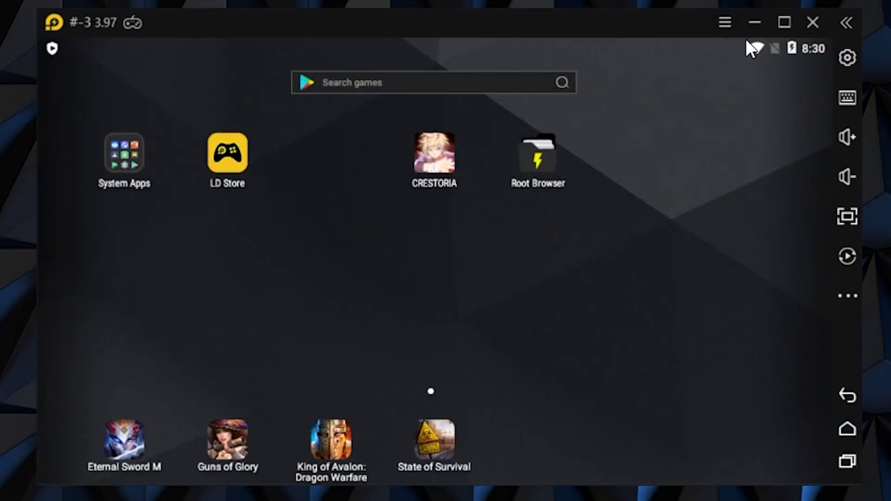
Step: Disable root permission in the emulator's Basic settings and save the change
{"action": "left_click", "coordinate": [727, 24]}
{"action": "left_click", "coordinate": [745, 103]}
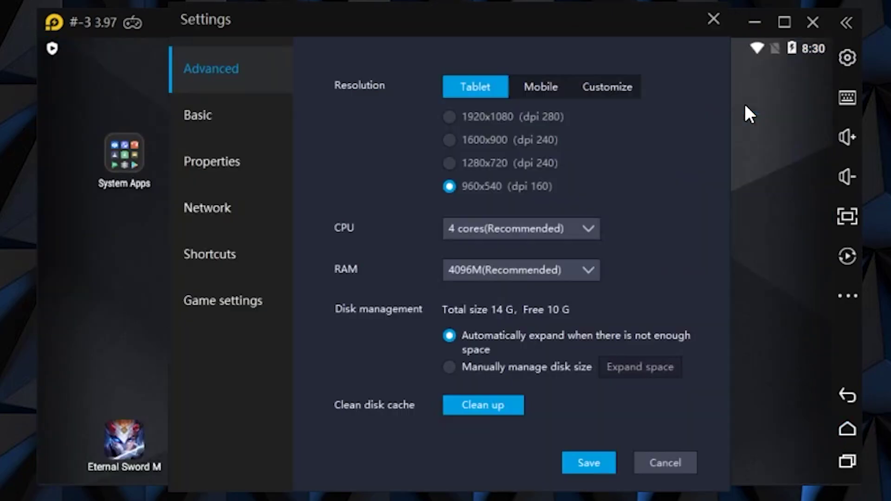
{"action": "left_click", "coordinate": [204, 123]}
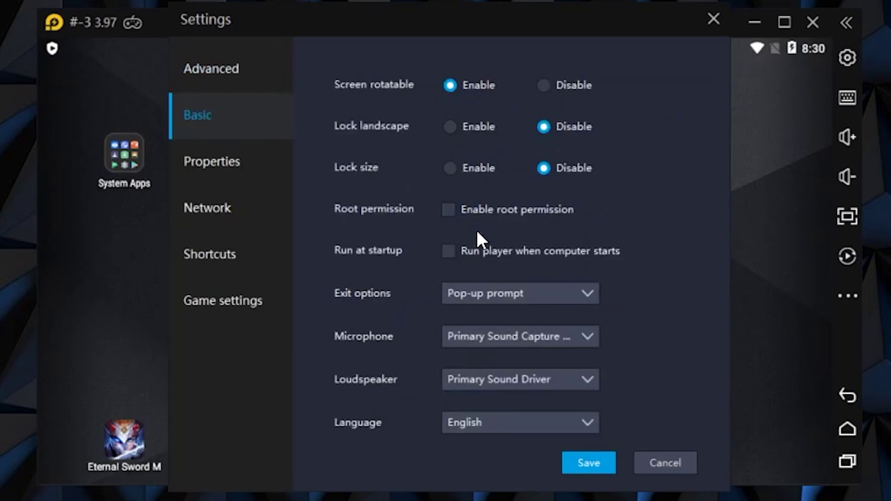
{"action": "left_click", "coordinate": [576, 463]}
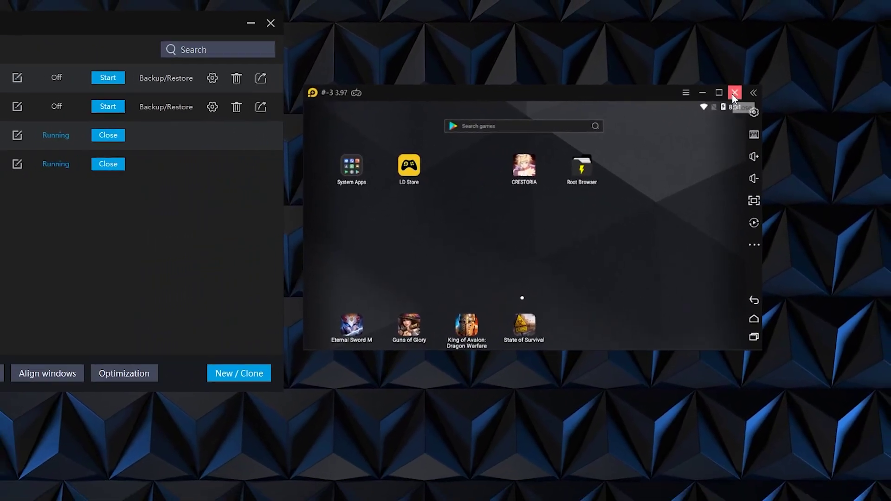
Step: Exit the #-3 player and clone it in LDMultiPlayer
{"action": "left_click", "coordinate": [744, 83]}
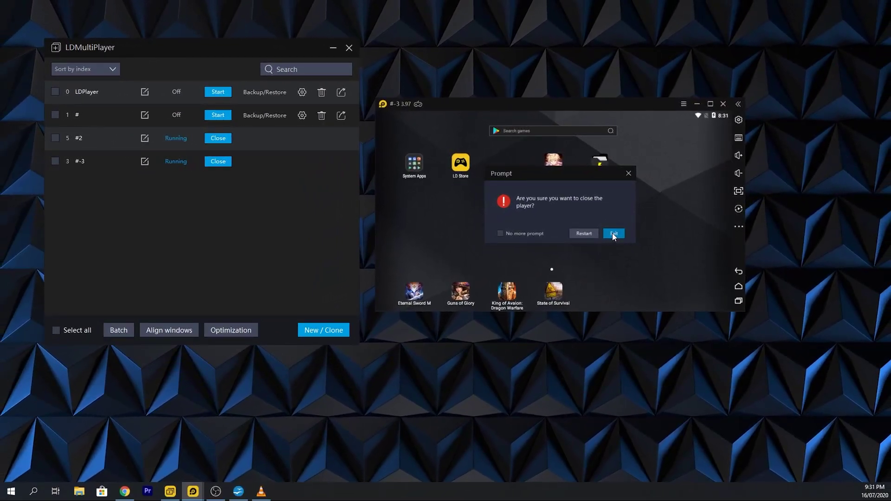
{"action": "left_click", "coordinate": [603, 247]}
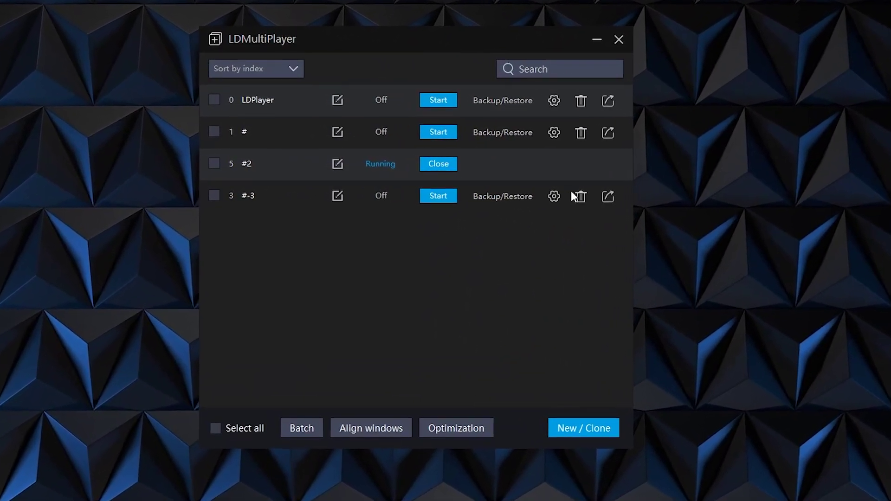
{"action": "left_click", "coordinate": [588, 429]}
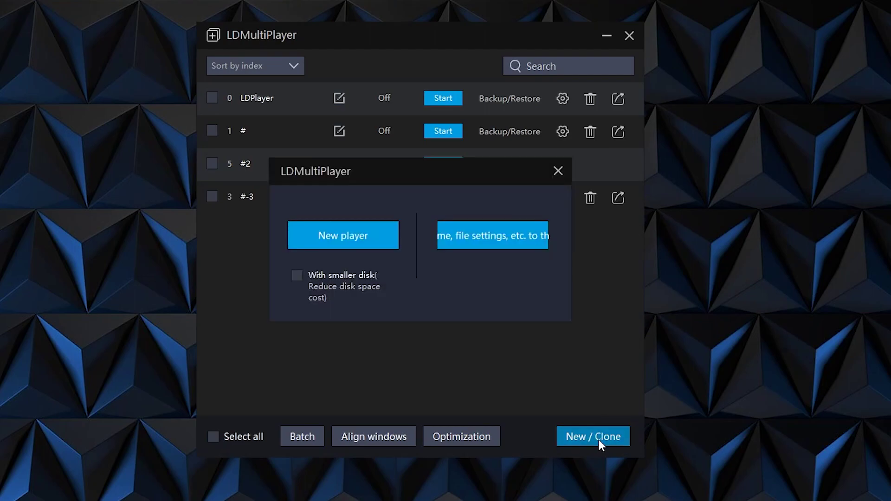
{"action": "left_click", "coordinate": [489, 236]}
{"action": "left_click", "coordinate": [489, 280]}
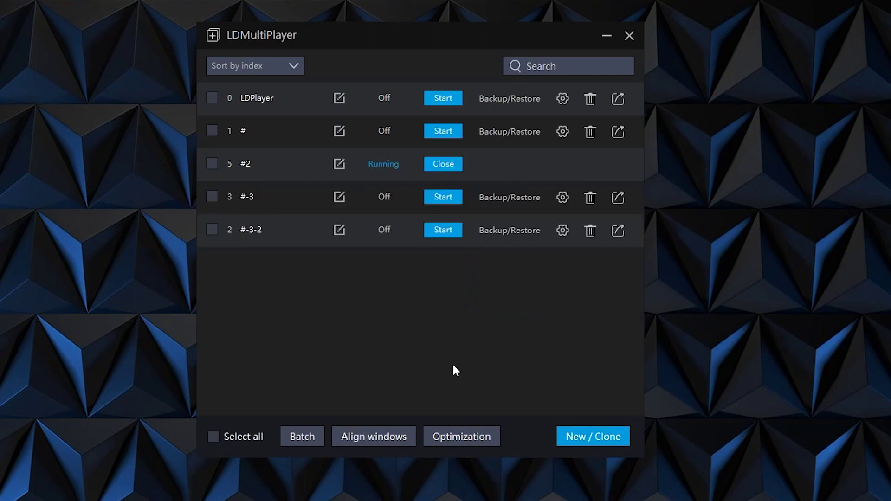
Step: Make three more clones, each time copying the most recently cloned player
{"action": "left_click", "coordinate": [593, 436]}
{"action": "left_click", "coordinate": [492, 239]}
{"action": "left_click", "coordinate": [482, 296]}
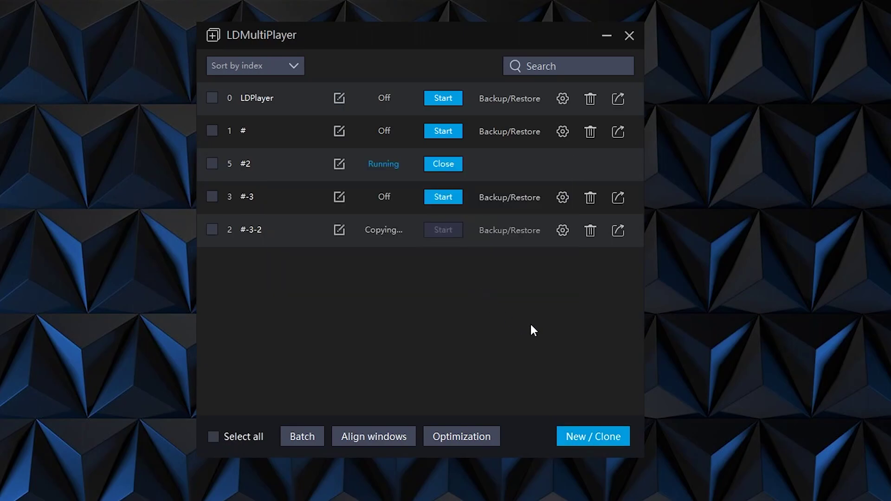
{"action": "left_click", "coordinate": [589, 436]}
{"action": "left_click", "coordinate": [492, 237]}
{"action": "scroll", "coordinate": [485, 290], "scroll_direction": "down", "scroll_amount": 2}
{"action": "left_click", "coordinate": [472, 298]}
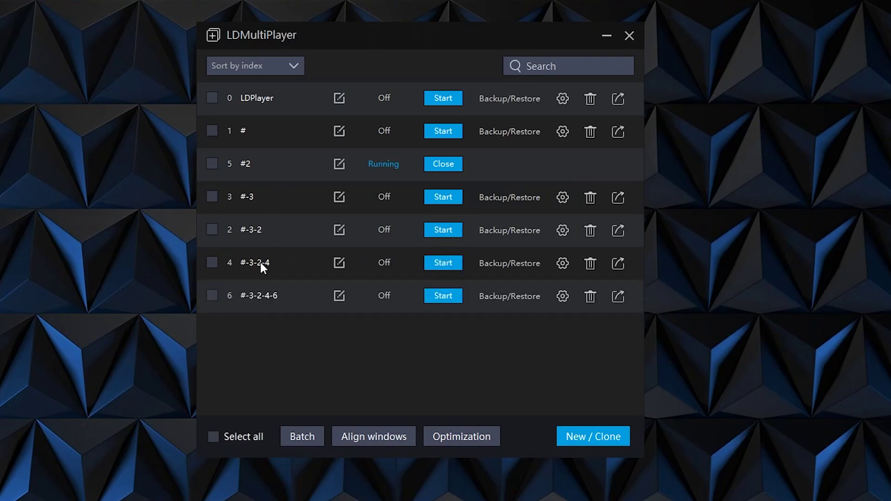
{"action": "left_click", "coordinate": [591, 435]}
{"action": "left_click", "coordinate": [485, 236]}
{"action": "scroll", "coordinate": [480, 262], "scroll_direction": "down", "scroll_amount": 2}
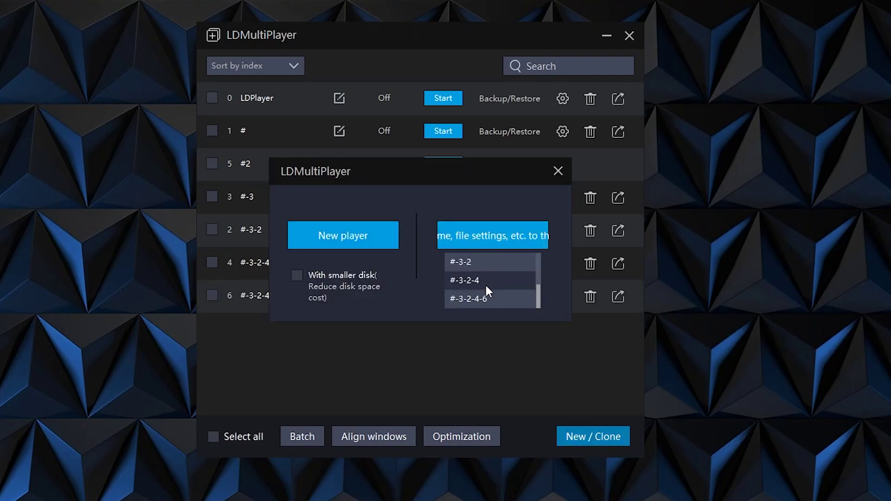
{"action": "left_click", "coordinate": [485, 294]}
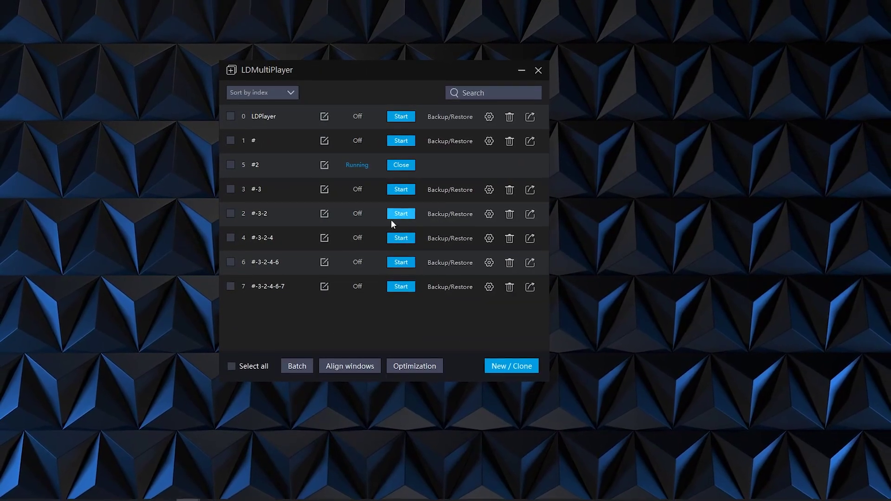
Step: Start the four cloned players and arrange their windows so that none overlaps another
{"action": "left_click", "coordinate": [395, 216]}
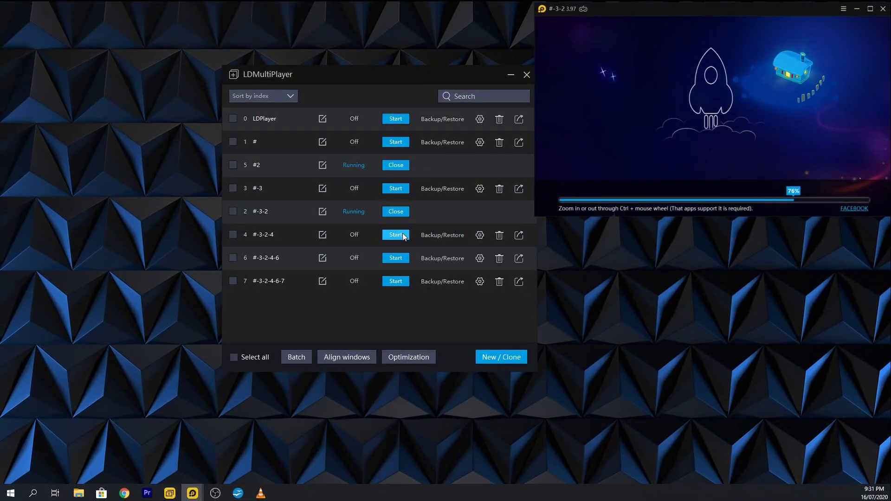
{"action": "left_click", "coordinate": [396, 234]}
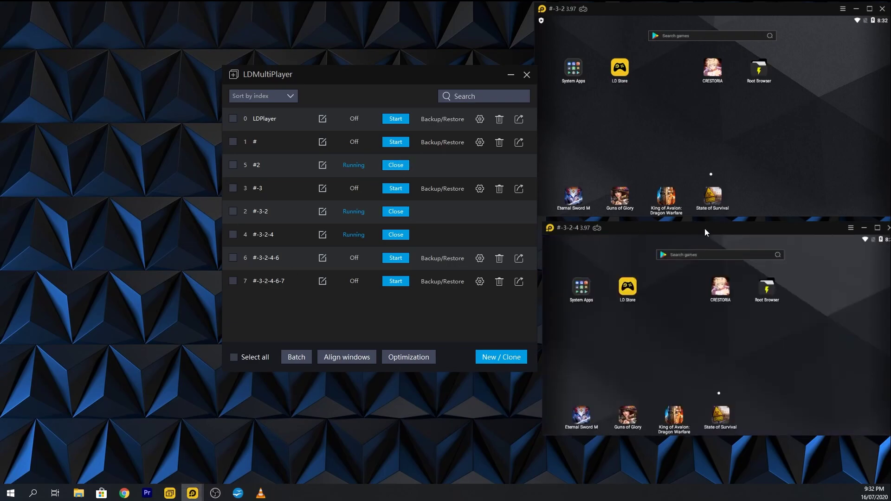
{"action": "left_click", "coordinate": [396, 257]}
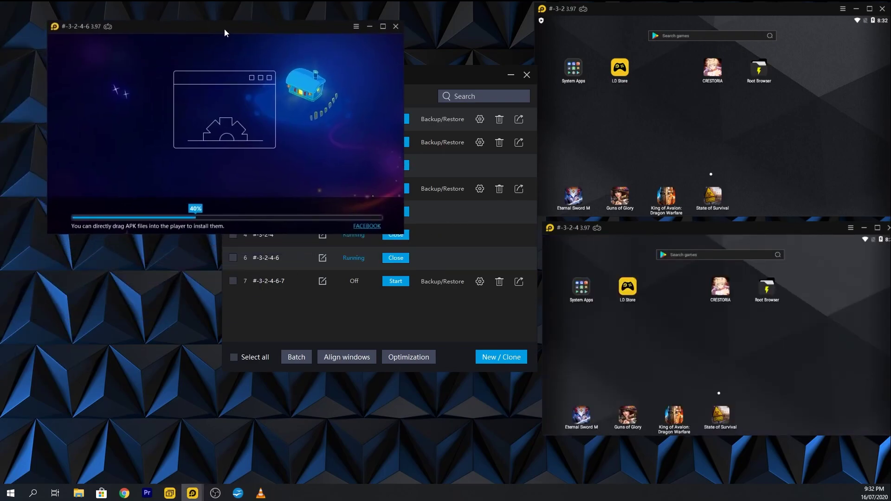
{"action": "left_click_drag", "start_coordinate": [177, 10], "coordinate": [191, 14]}
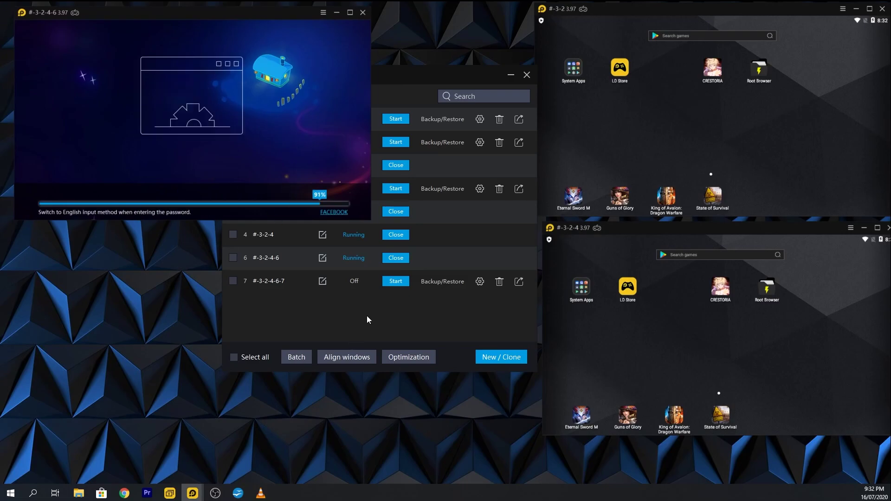
{"action": "left_click", "coordinate": [396, 282]}
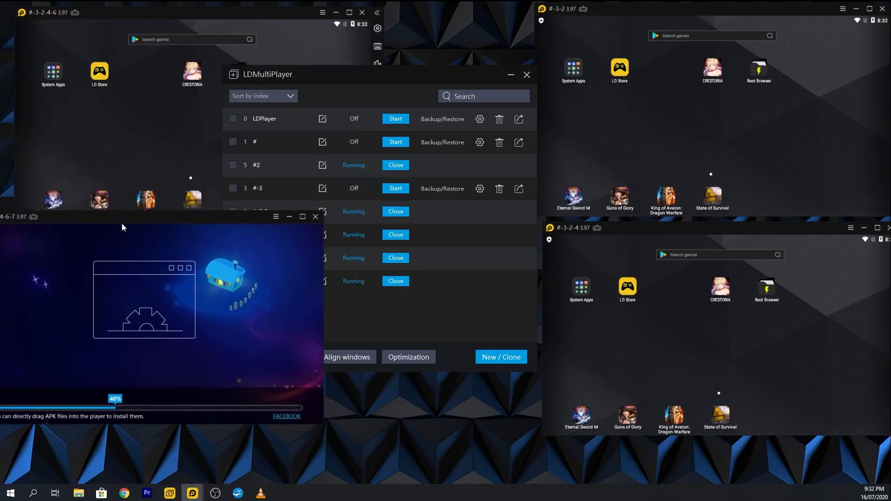
{"action": "left_click_drag", "start_coordinate": [176, 247], "coordinate": [172, 239]}
{"action": "left_click_drag", "start_coordinate": [485, 75], "coordinate": [511, 126]}
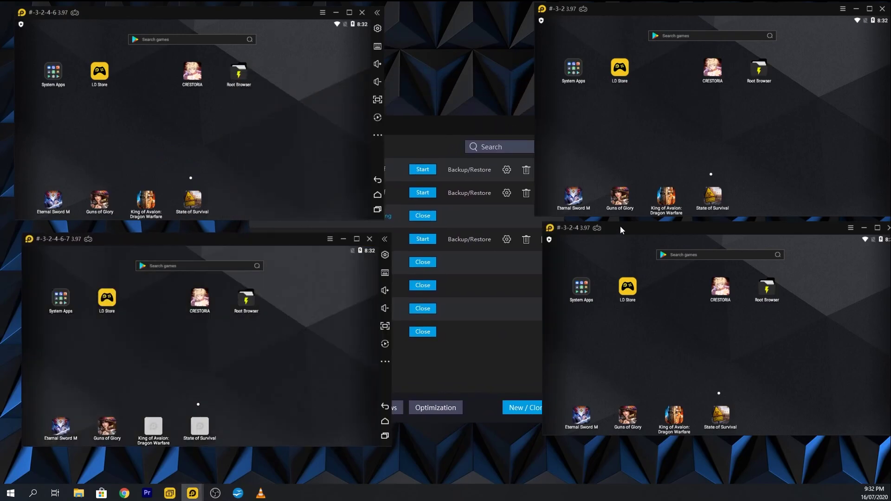
Step: Start the Synchronizer from the #-3-2-4-6-7 player with all the listed players selected
{"action": "left_click", "coordinate": [385, 362]}
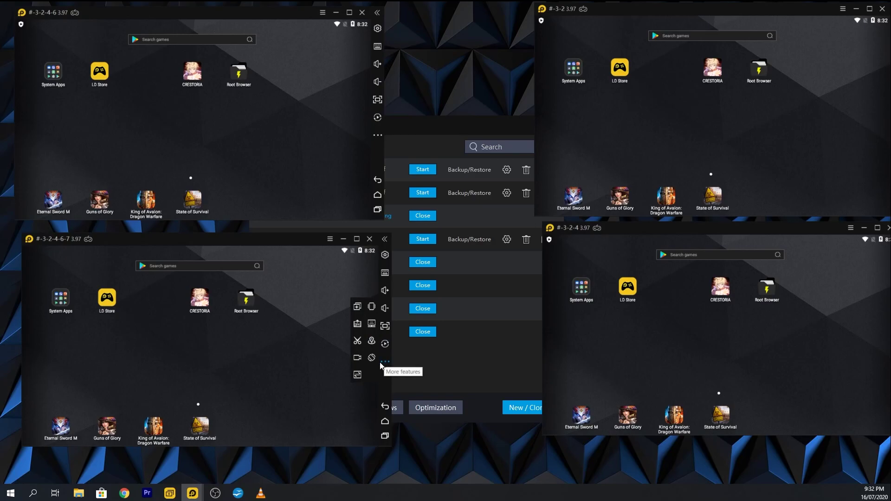
{"action": "left_click", "coordinate": [357, 375]}
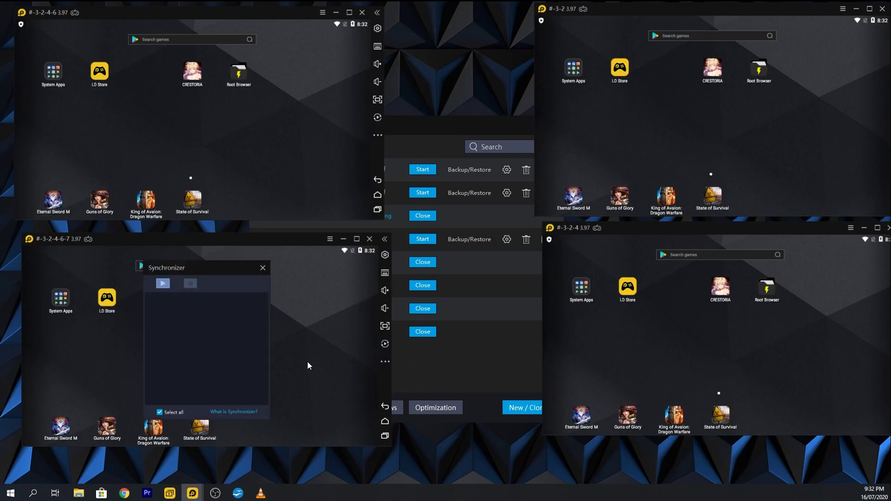
{"action": "left_click", "coordinate": [163, 284]}
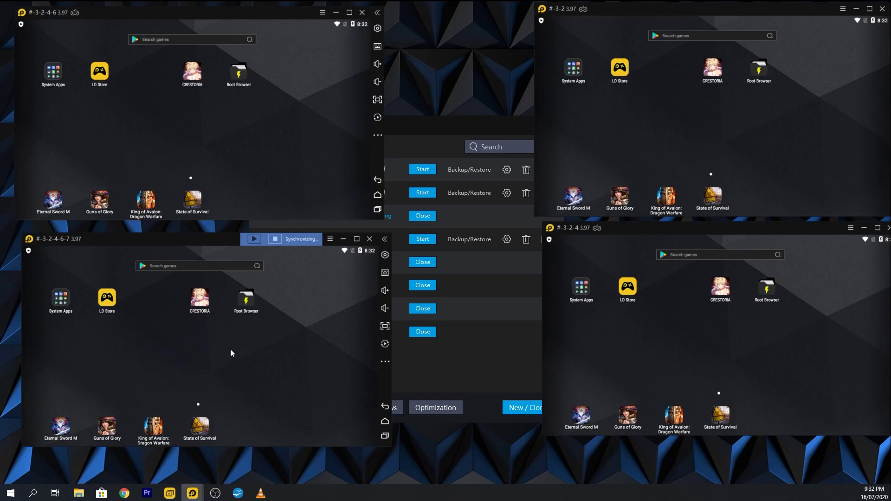
Step: Launch CRESTORIA in the synchronized players, start from the title screen, and accept the Terms of Service
{"action": "left_click", "coordinate": [203, 300]}
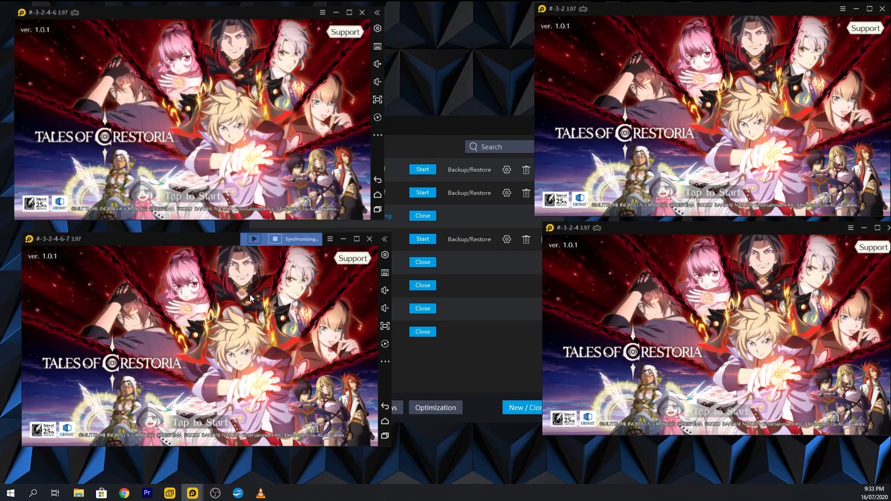
{"action": "left_click", "coordinate": [236, 342]}
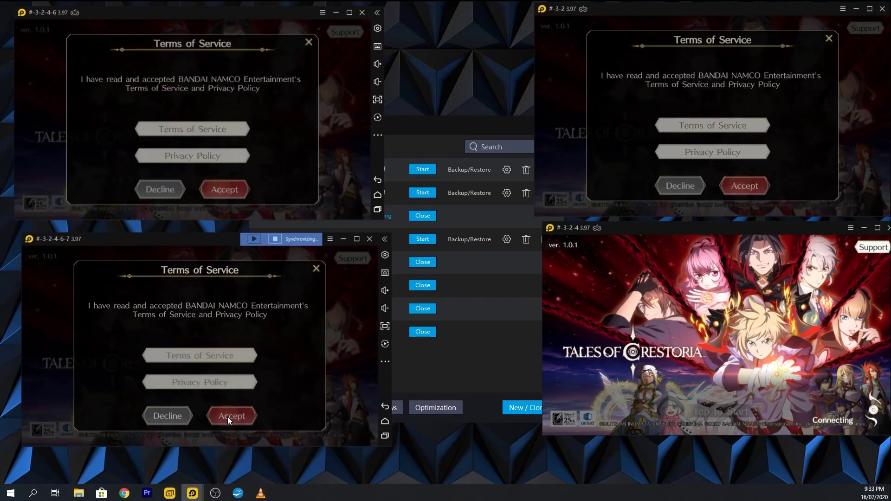
{"action": "left_click", "coordinate": [228, 417]}
{"action": "left_click", "coordinate": [245, 379]}
{"action": "left_click", "coordinate": [267, 417]}
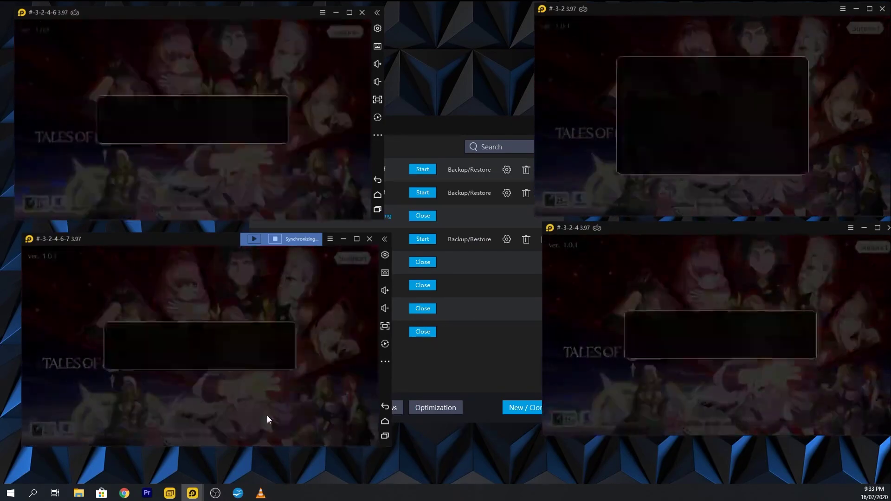
Step: Enter VideoTutoria in the game's prompt and confirm the dialogs to begin the game
{"action": "left_click", "coordinate": [205, 320]}
{"action": "type", "text": "VideoTutoria"}
{"action": "key", "text": "Return"}
{"action": "left_click", "coordinate": [227, 381]}
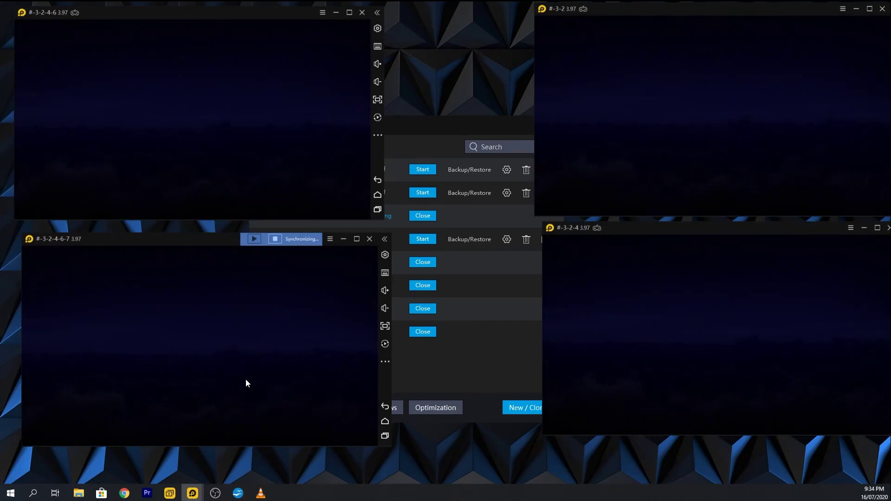
{"action": "left_click", "coordinate": [246, 378]}
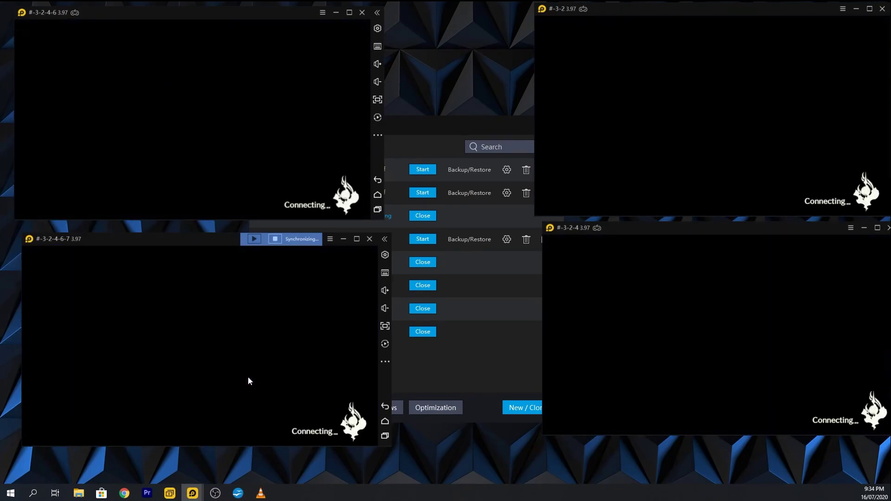